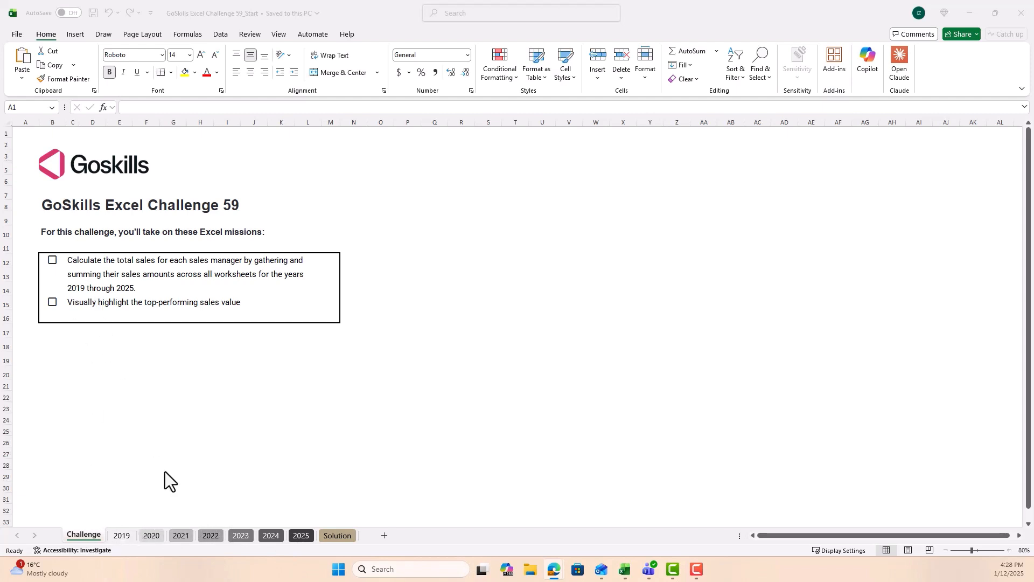
Step: Examine the Solution sheet's table layout and the names and sales amounts on the 2019 sheet
left_click(336, 537)
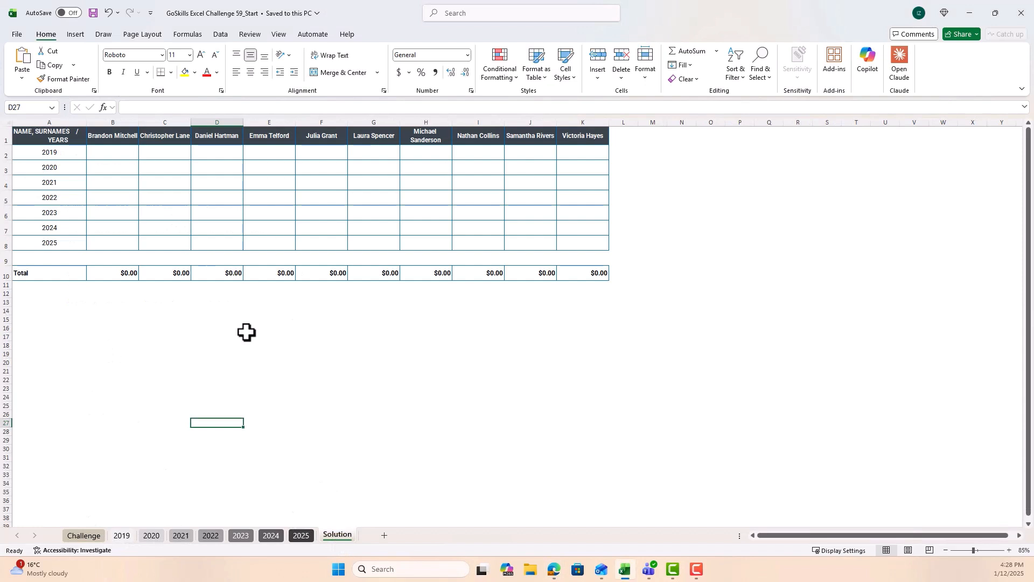
left_click(121, 535)
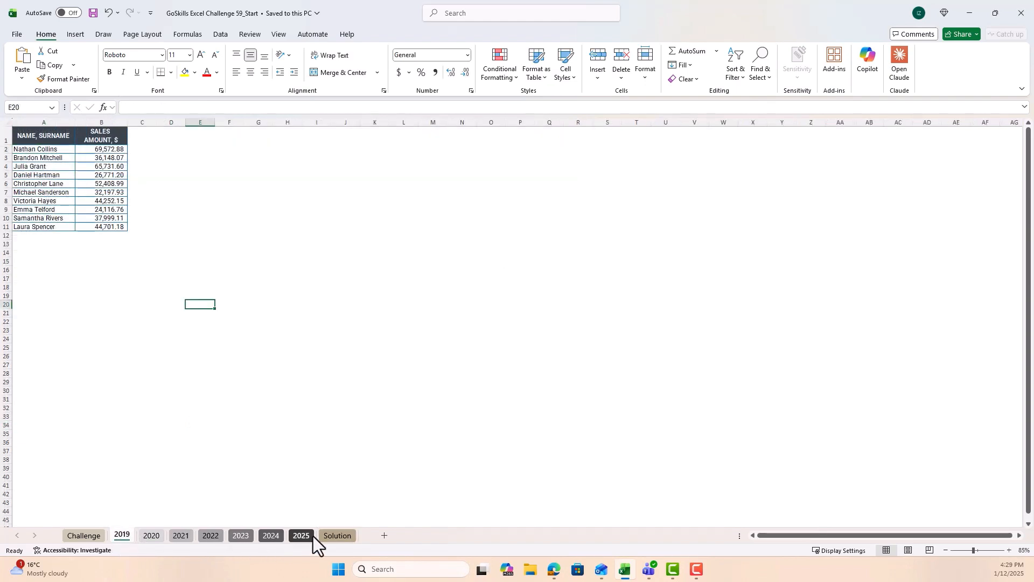
left_click(330, 535)
left_click(131, 154)
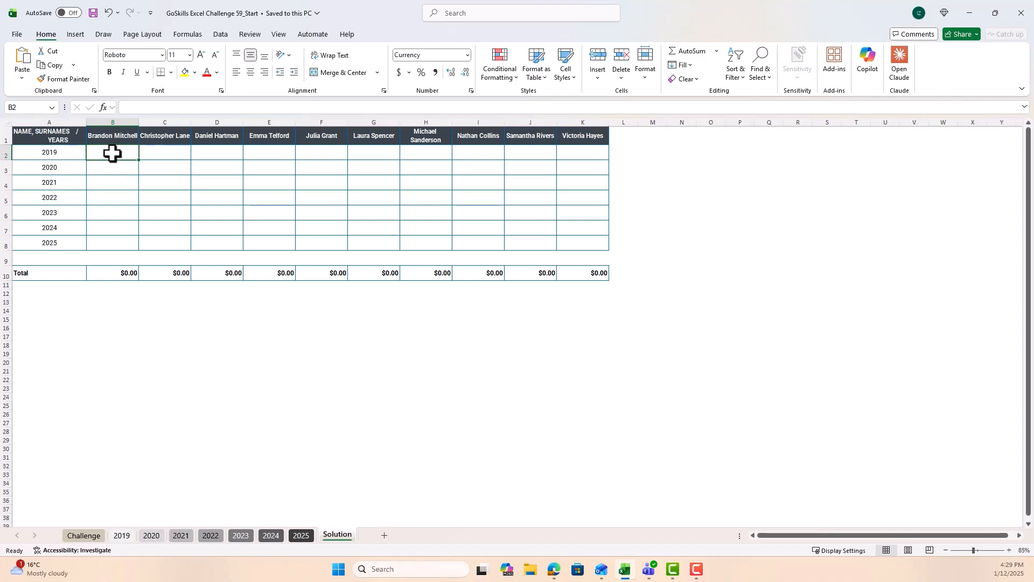
left_click(121, 536)
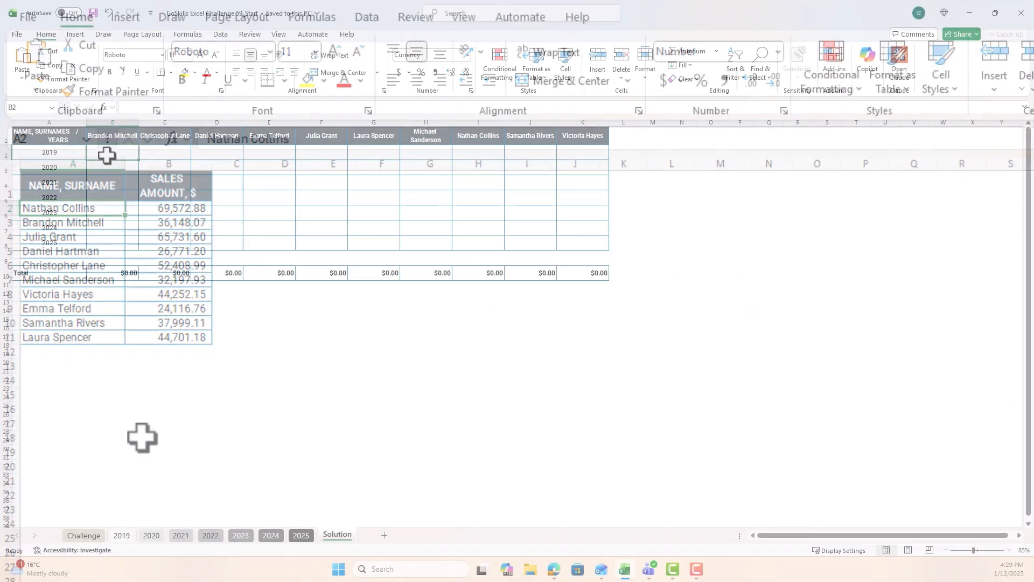
left_click_drag(107, 155, 590, 243)
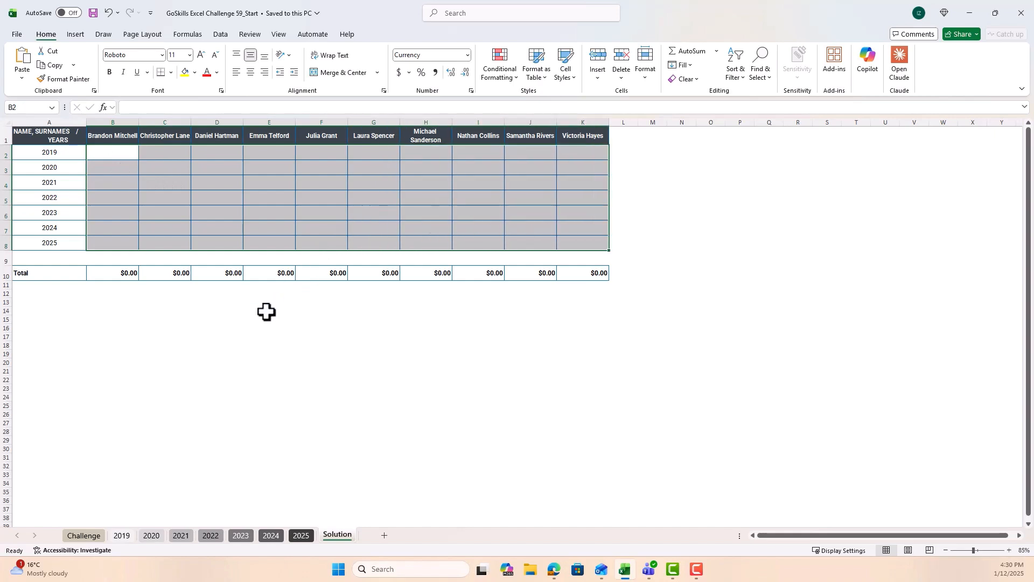
left_click(242, 331)
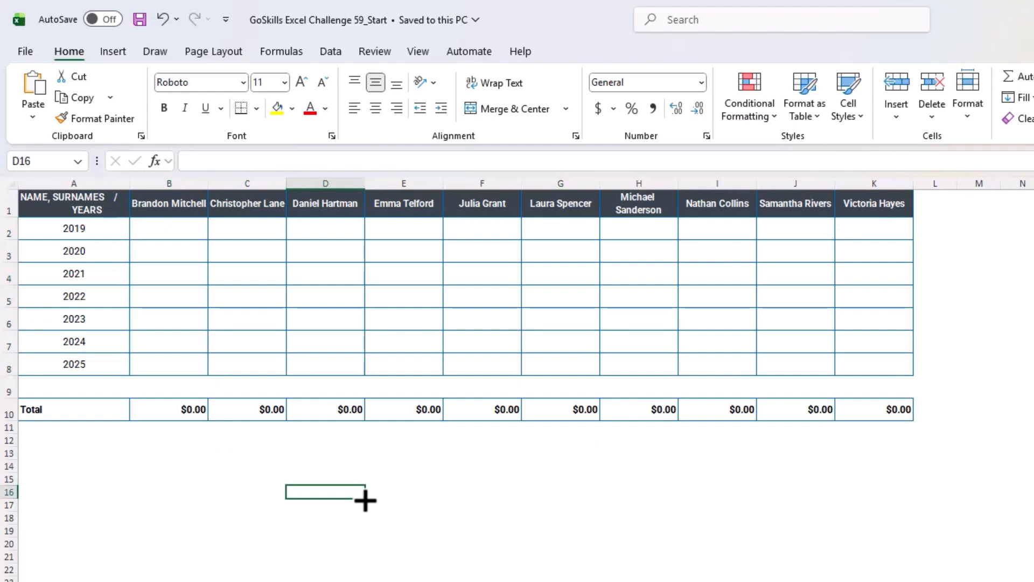
Step: Start a VLOOKUP formula in cell B2 of the Solution sheet with the row-locked lookup value B$1
left_click(154, 232)
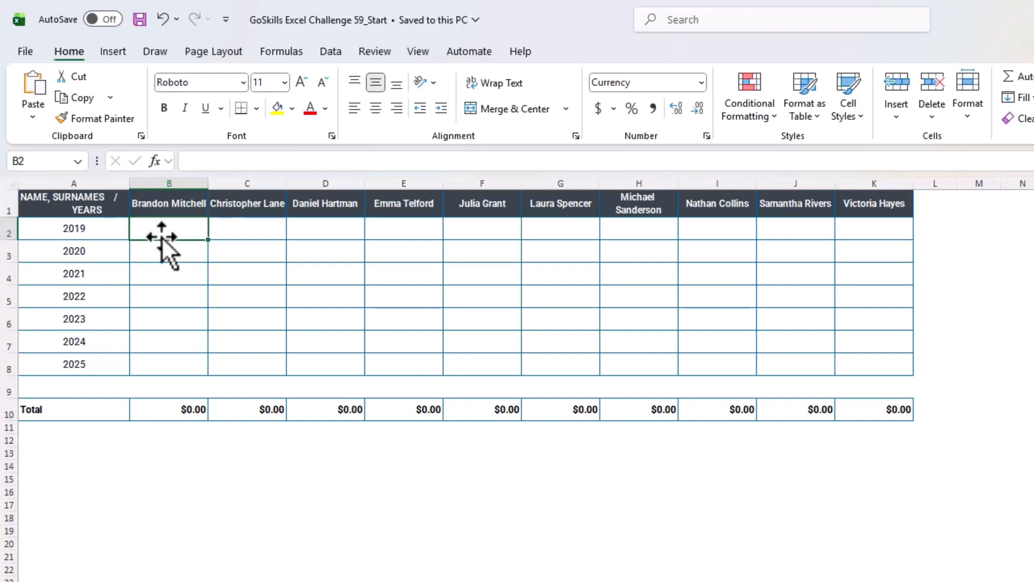
type("=")
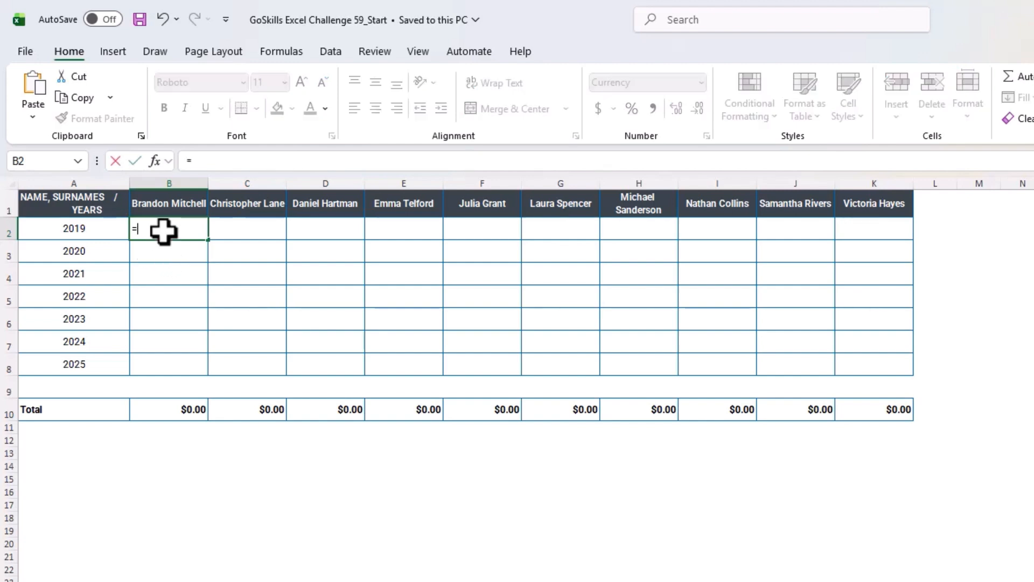
type("Vlooku")
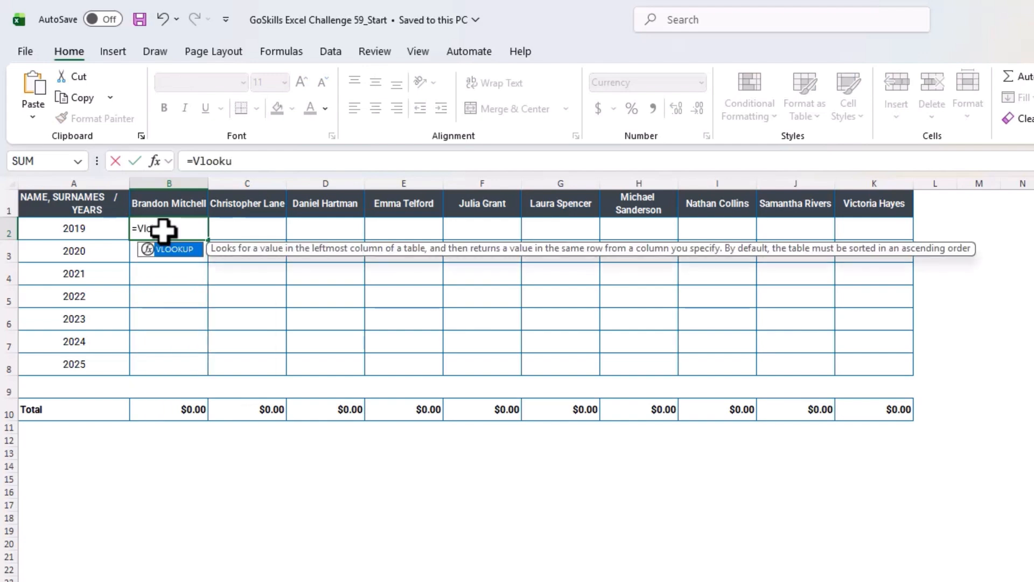
key("Tab")
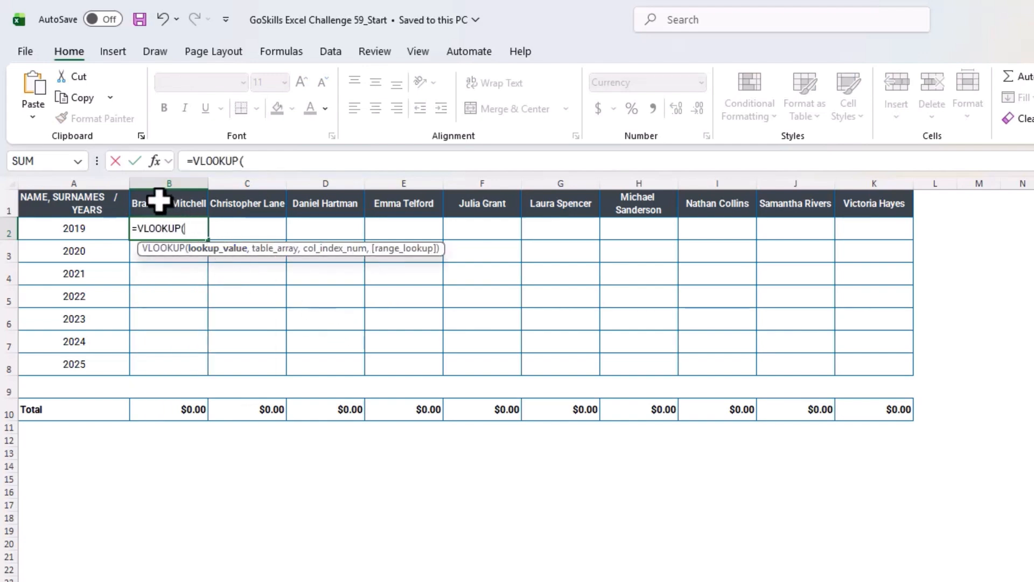
left_click(159, 201)
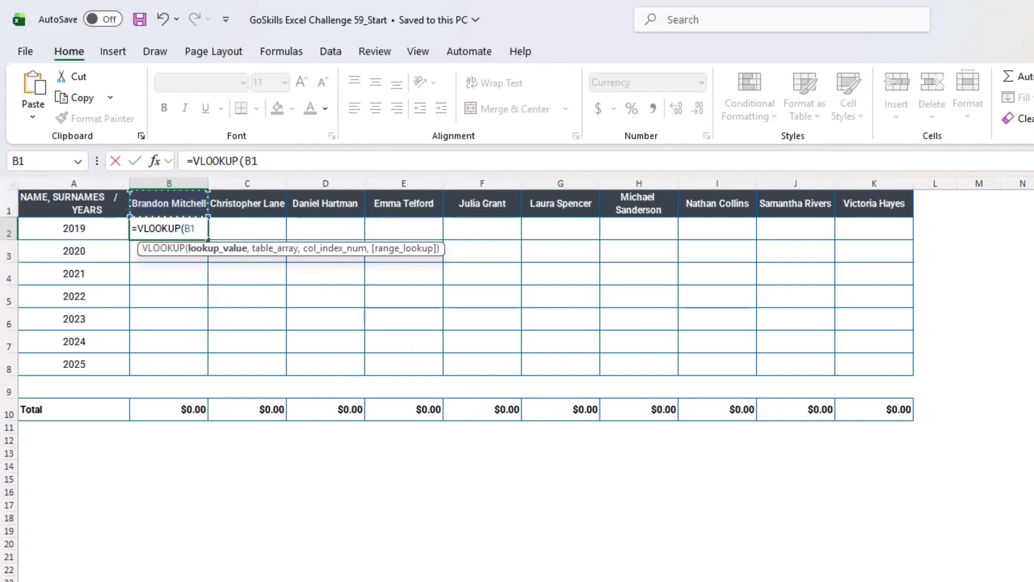
key("F4")
key("F4")
type(",")
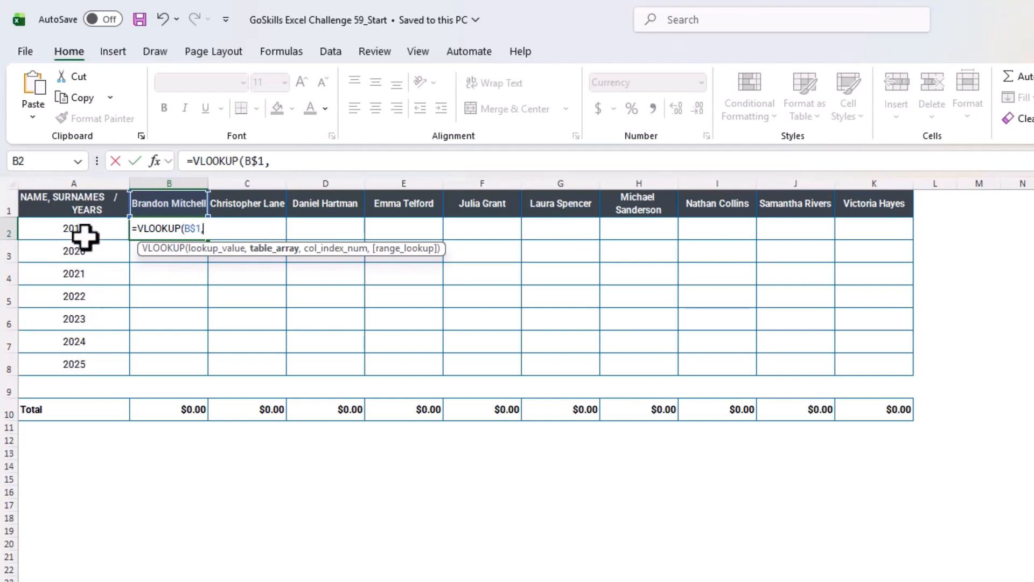
Step: Set the VLOOKUP table array to INDIRECT($A2&"!A:B") so that it refers to the sheet named after the year
type("INDIRECT(")
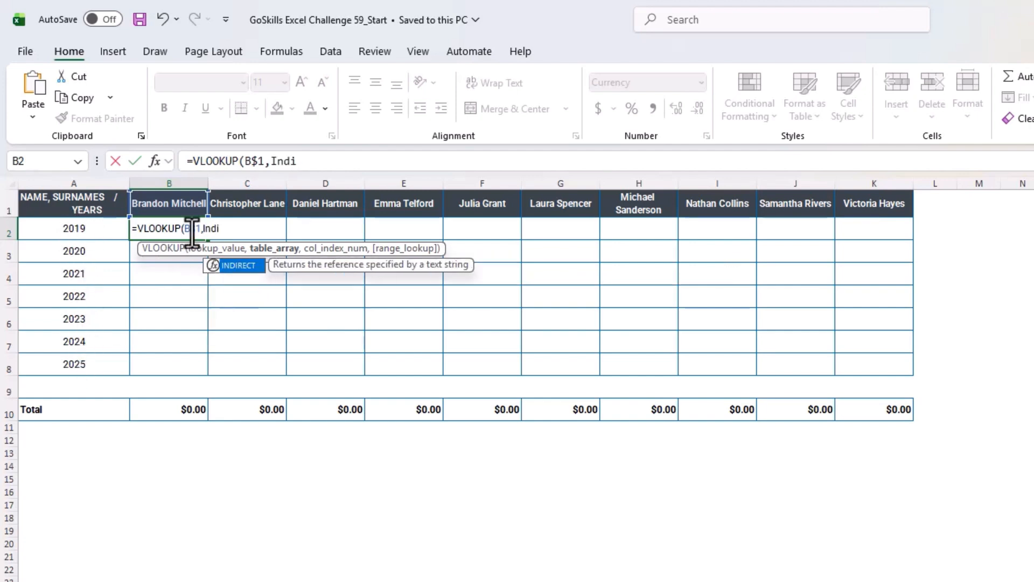
left_click(75, 226)
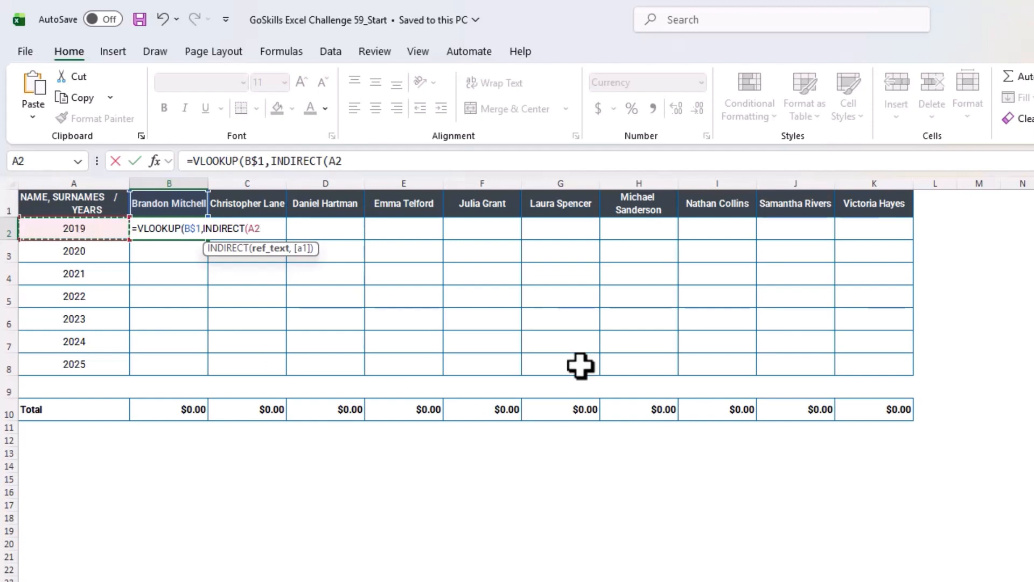
key("F4")
key("F4")
key("F4")
type("&")
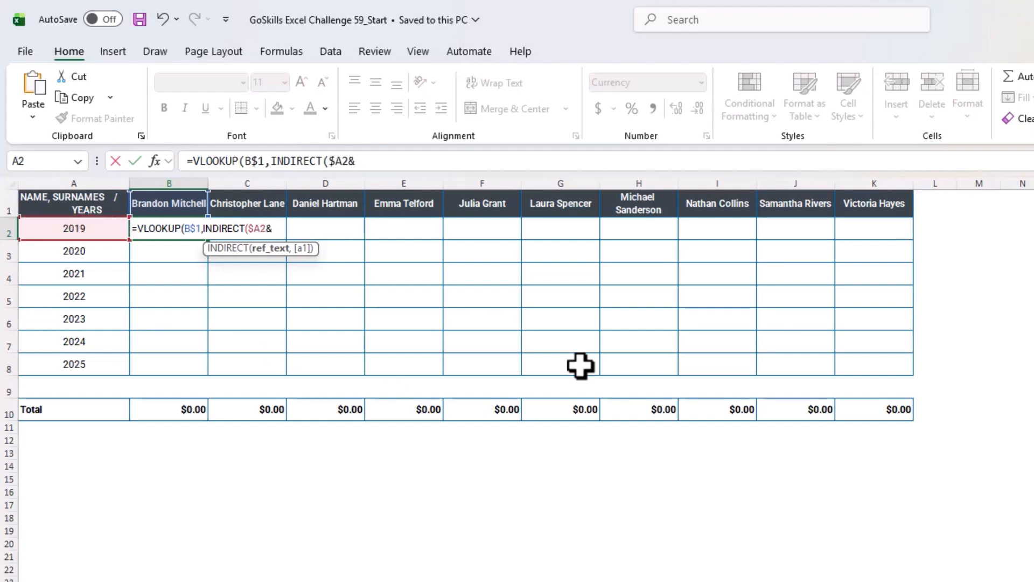
type("\"!A:")
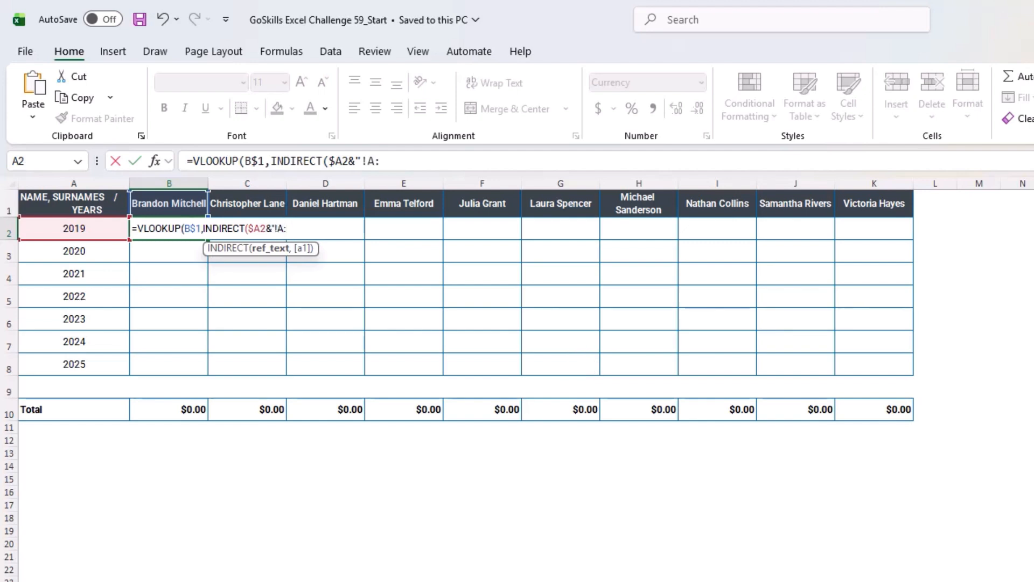
type("B\"),")
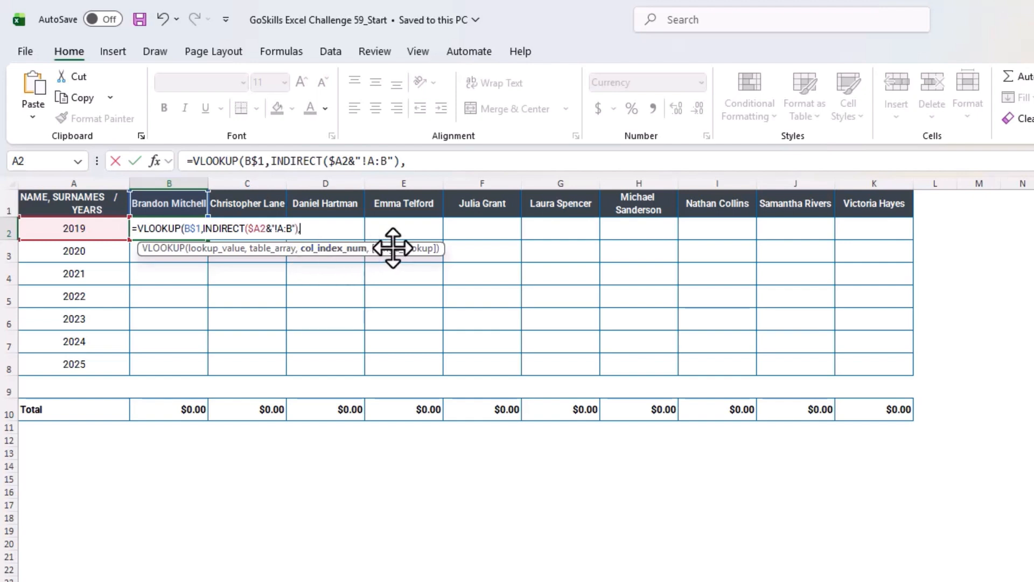
Step: Complete the B2 VLOOKUP formula with column index 2 and FALSE for an exact match
type("2,")
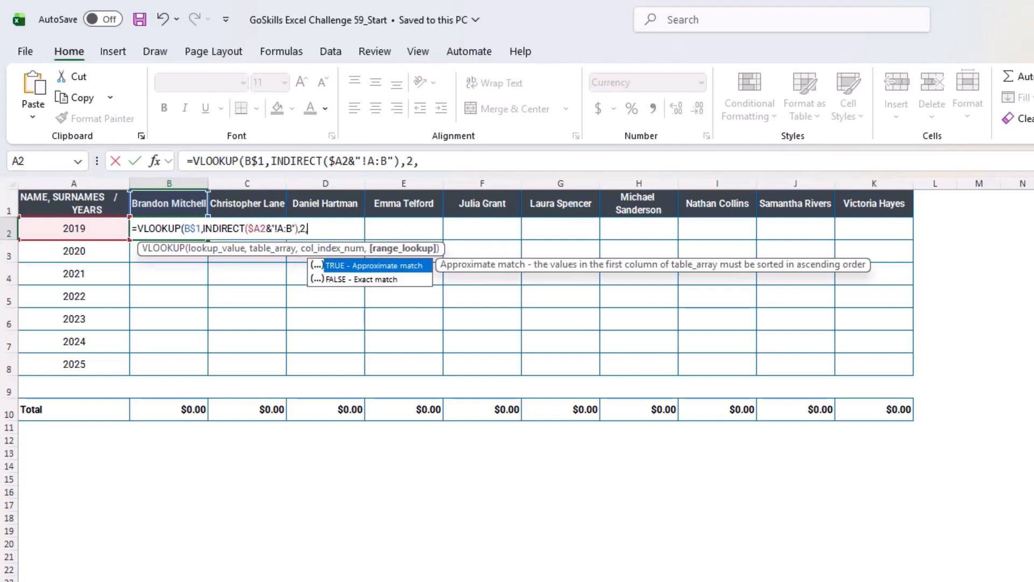
double_click(378, 280)
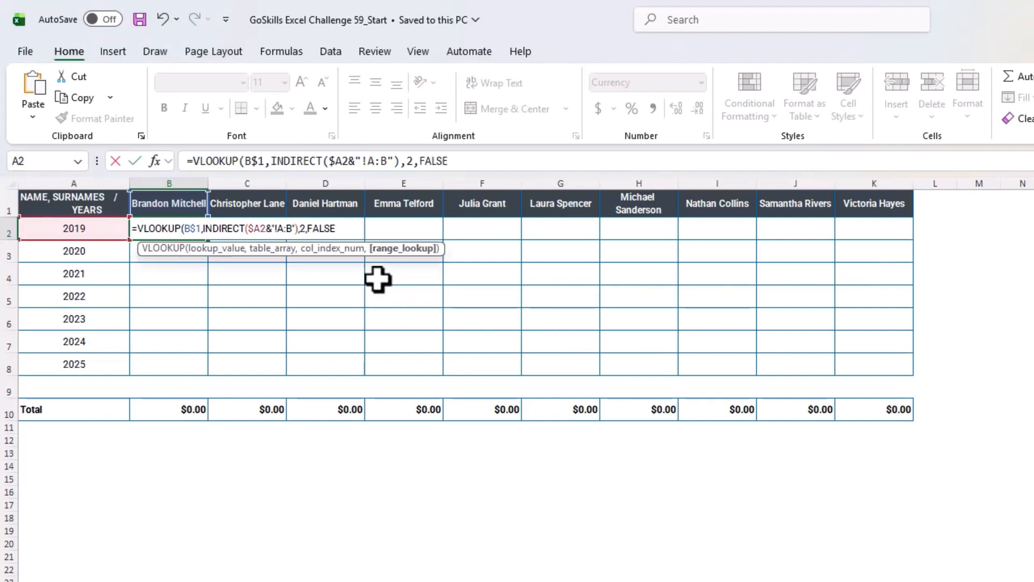
type(")")
key("Return")
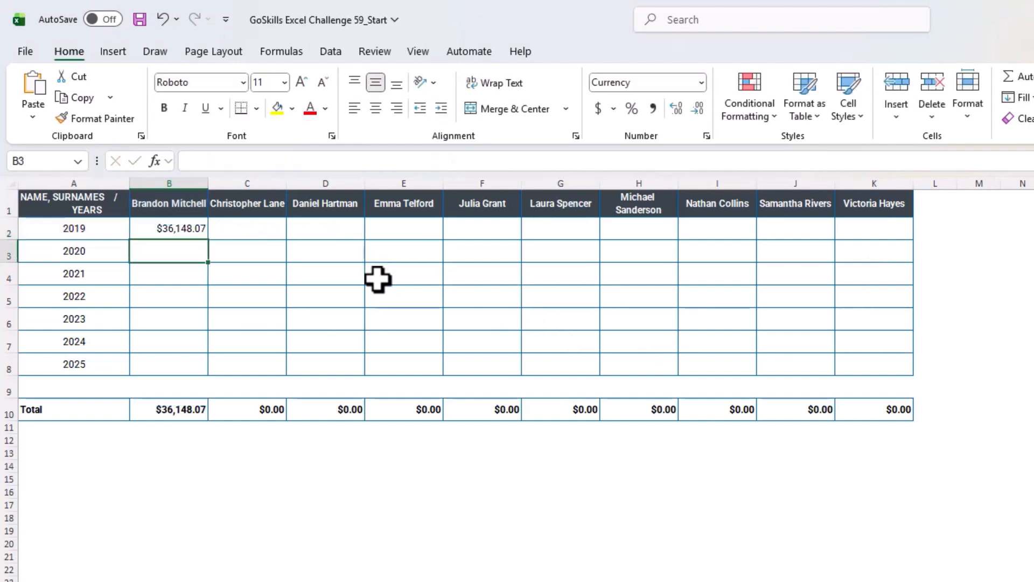
Step: Fill the B2 formula across and down to K8 for all managers and years, and check the copied formula in F6
left_click(195, 230)
left_click_drag(209, 240, 914, 374)
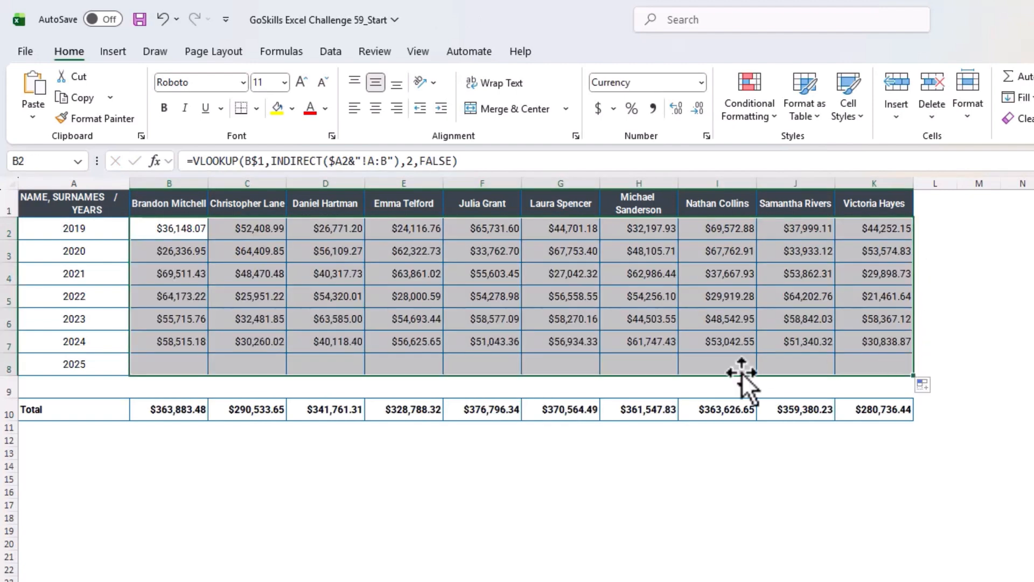
left_click(544, 467)
left_click(478, 318)
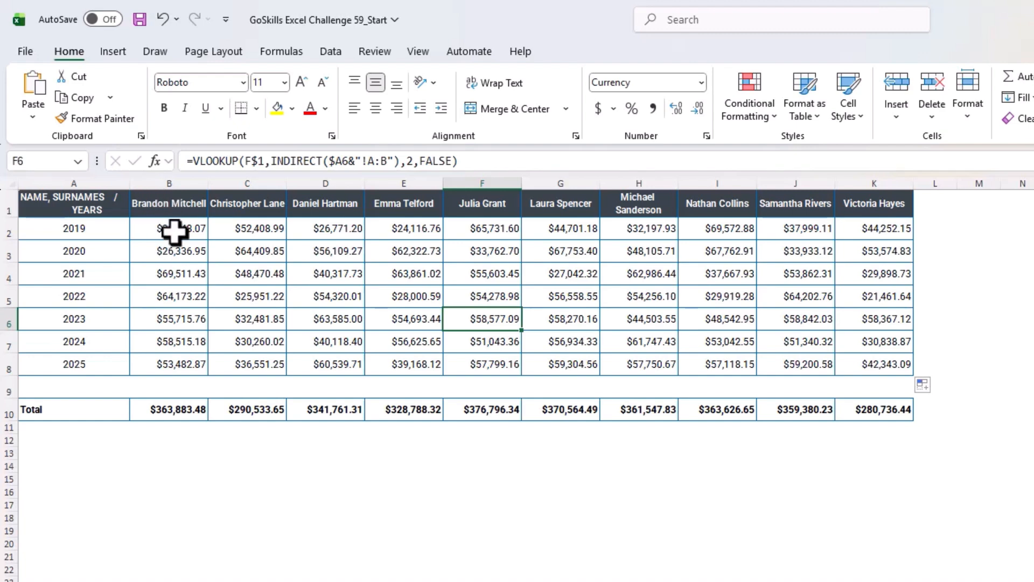
Step: Mark the first mission, calculating each sales manager's total sales, as done on the Challenge sheet
key("ctrl+Page_Up")
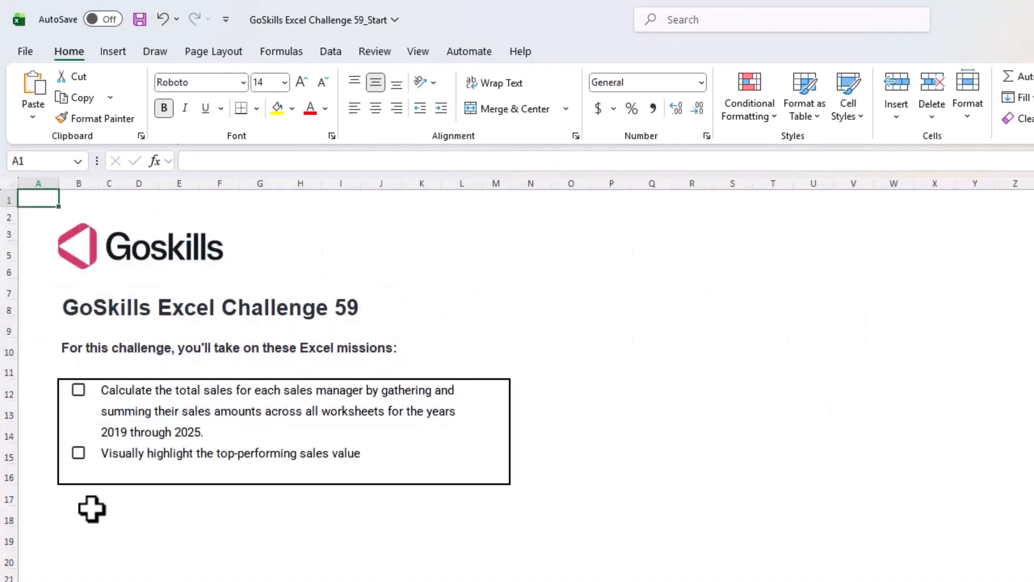
left_click(80, 394)
left_click(80, 393)
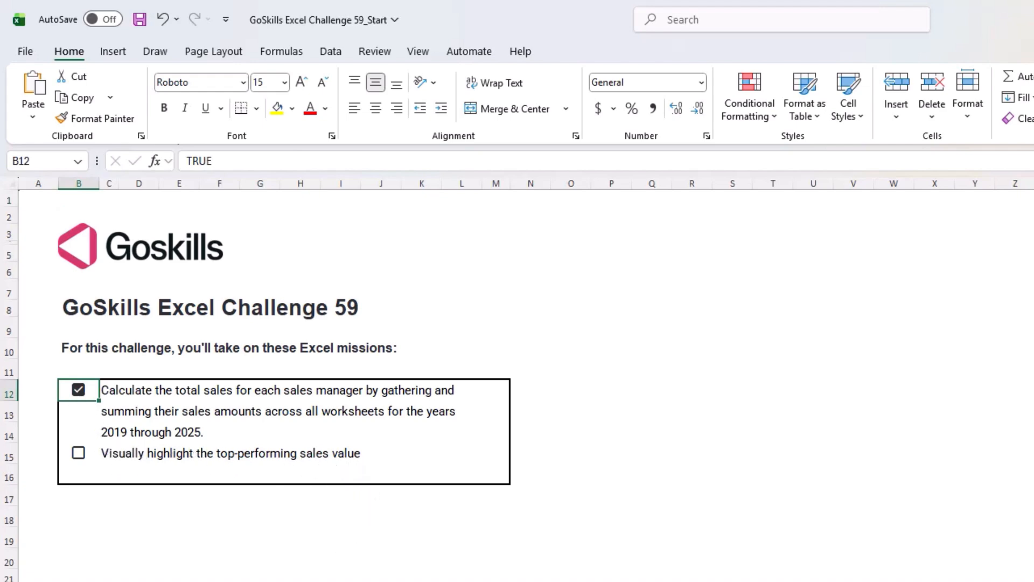
Step: Apply a Top 10 Items conditional formatting rule to B2:K8 on the Solution sheet, ranking top 1, with Light Red Fill with Dark Red Text
key("ctrl+Page_Down")
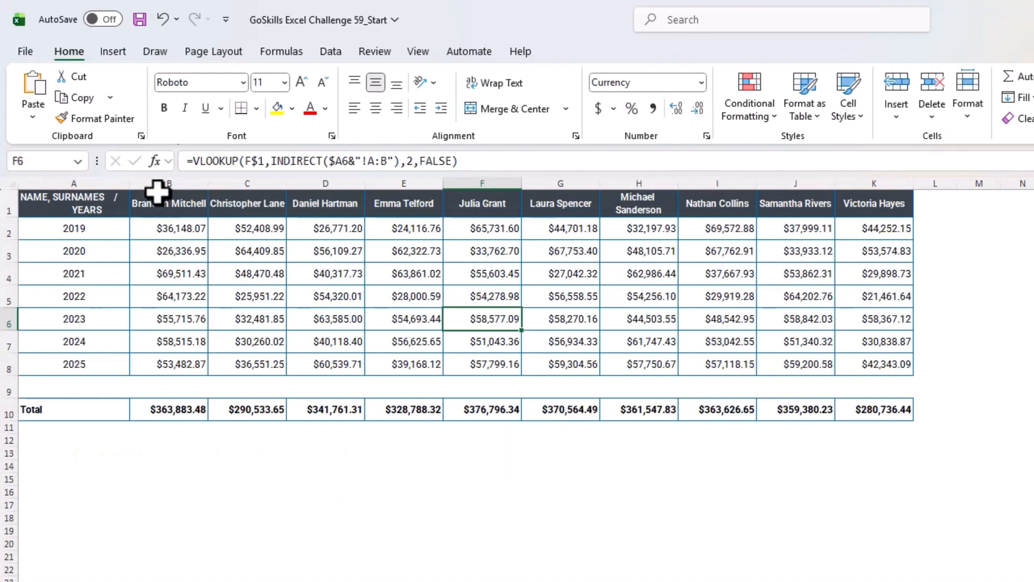
left_click_drag(163, 229, 877, 362)
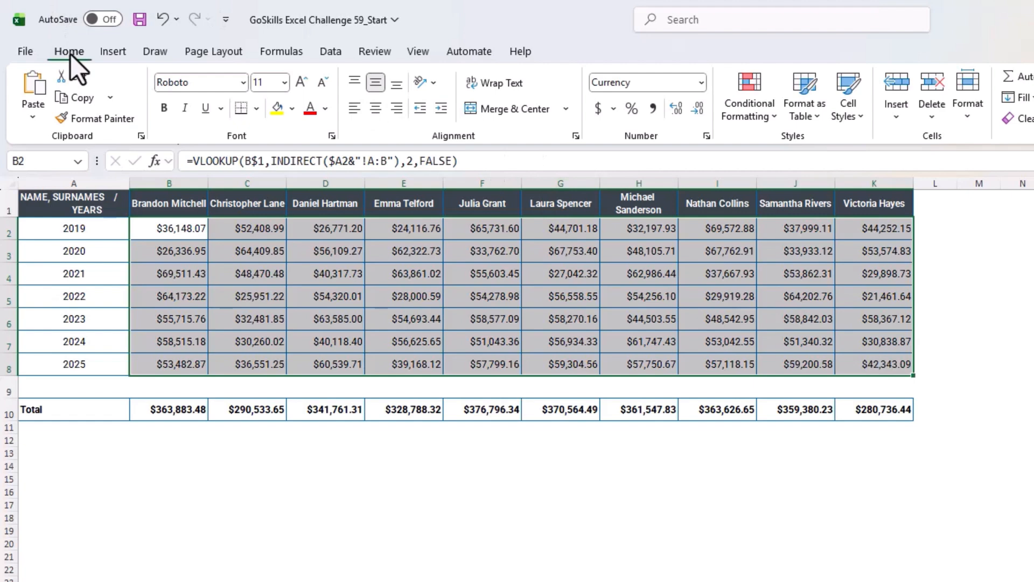
left_click(773, 119)
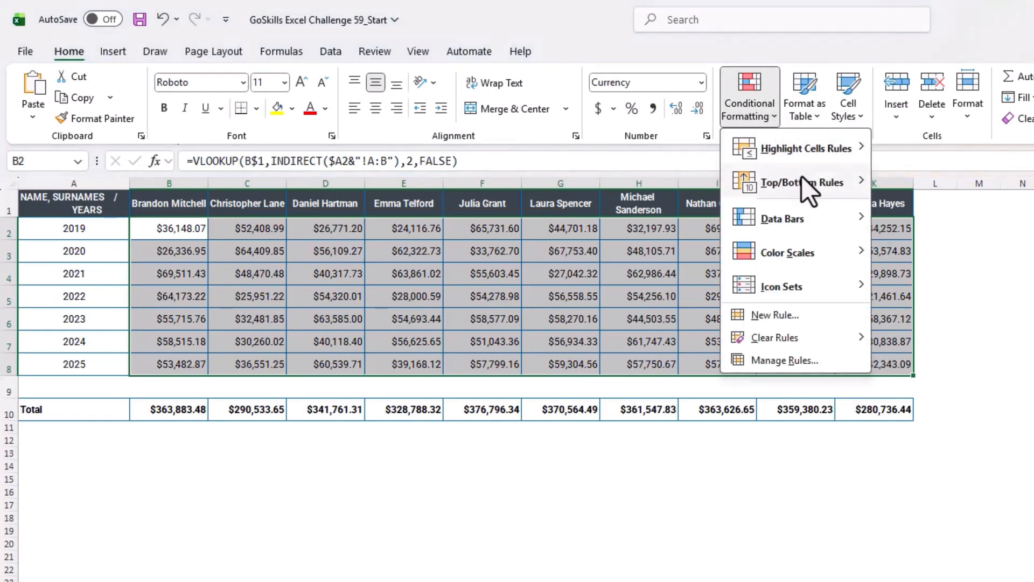
mouse_move(805, 180)
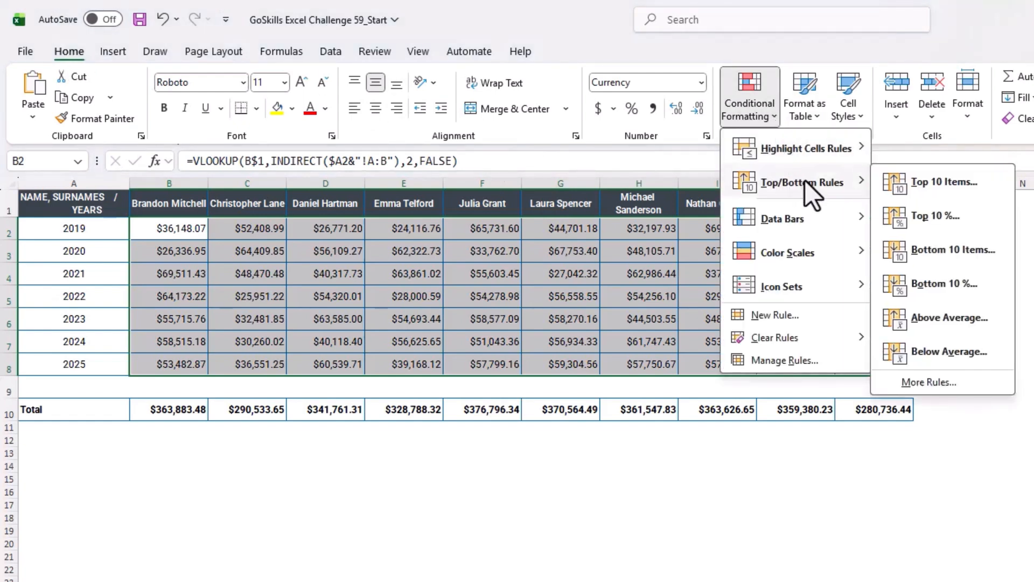
left_click(942, 183)
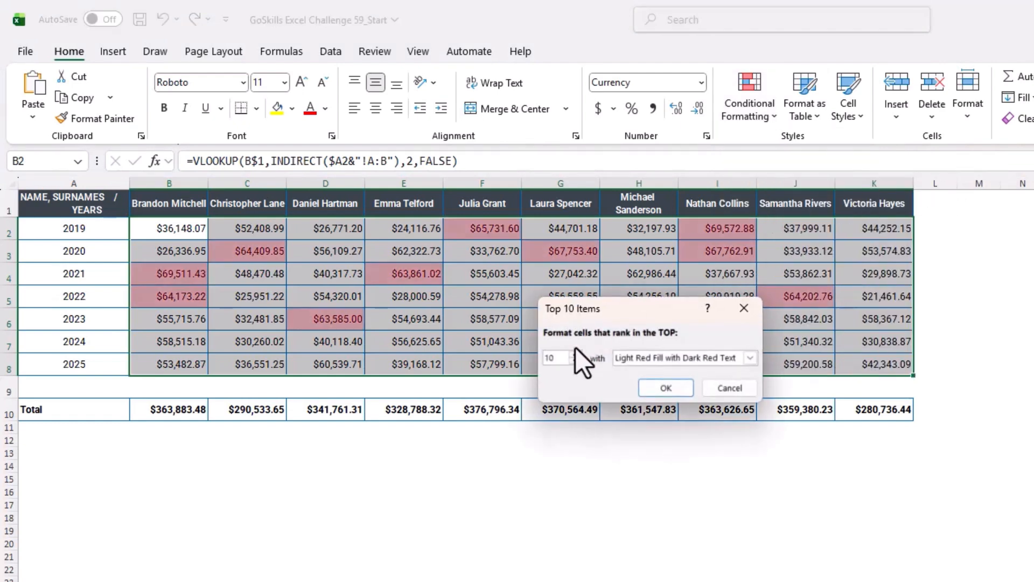
double_click(561, 359)
type("1")
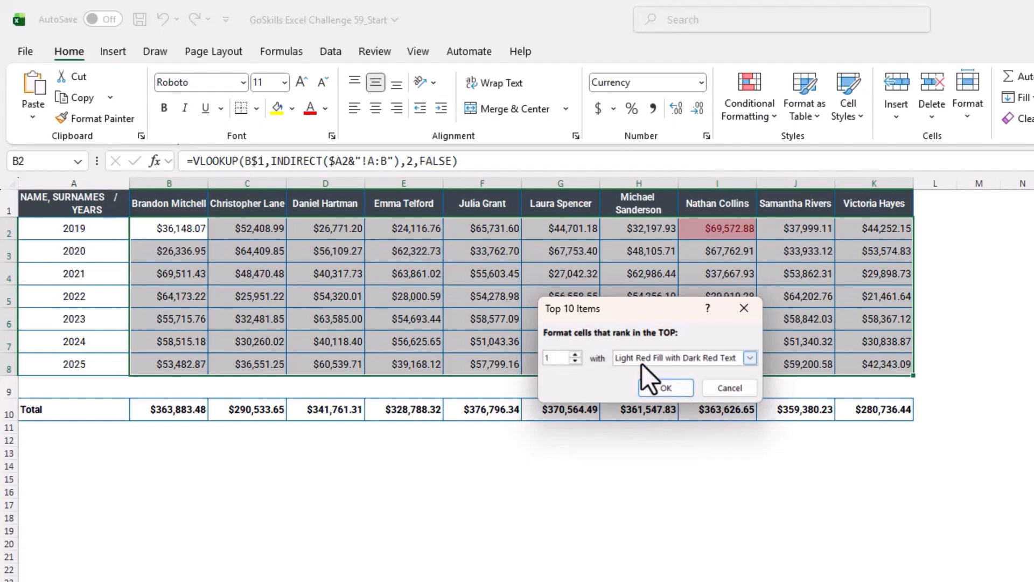
left_click(684, 387)
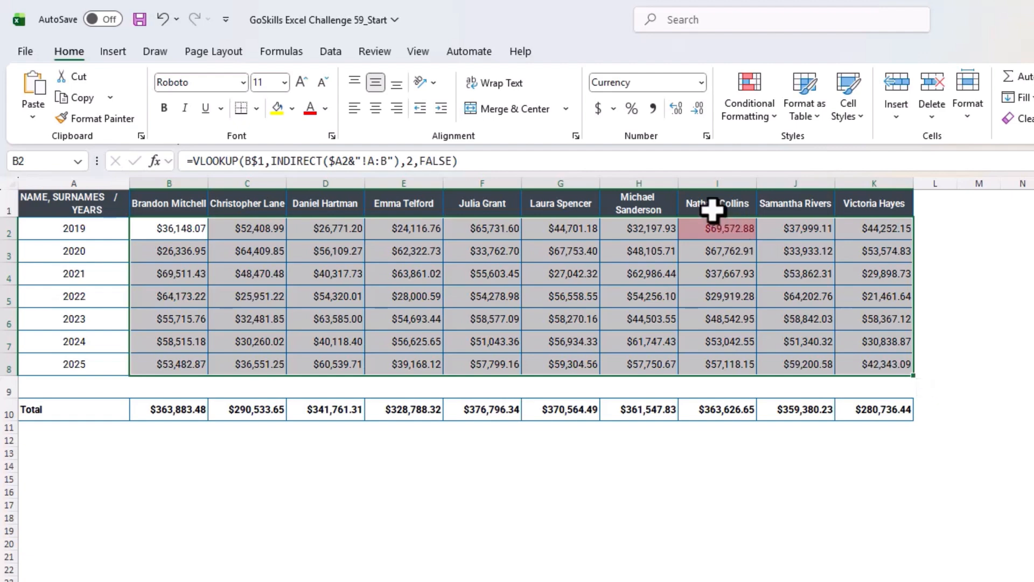
left_click(560, 478)
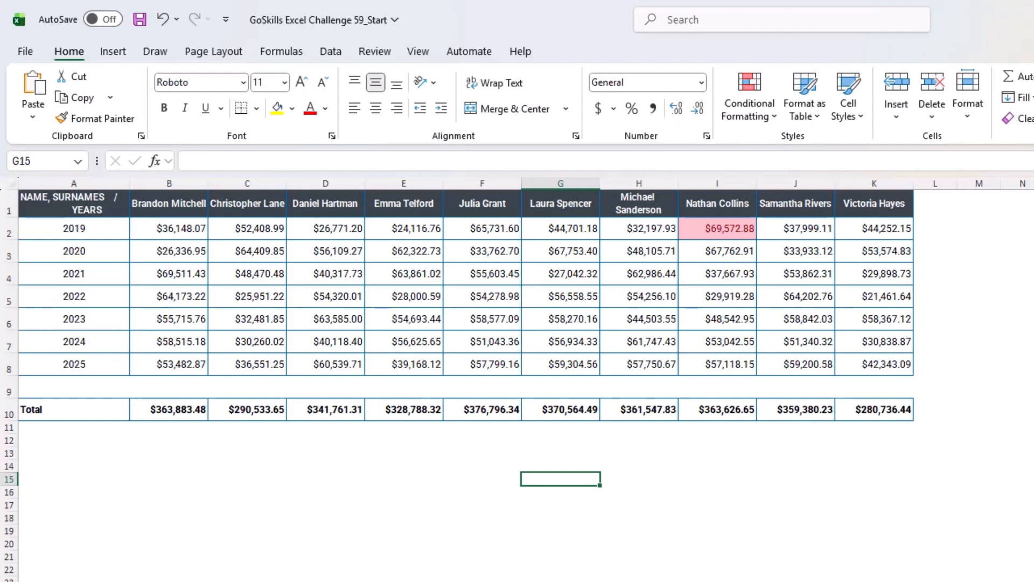
Step: Inspect the formulas in the yearly sales cell B5, the Total row cells B10 to D10, and the highlighted cell I2
left_click(191, 301)
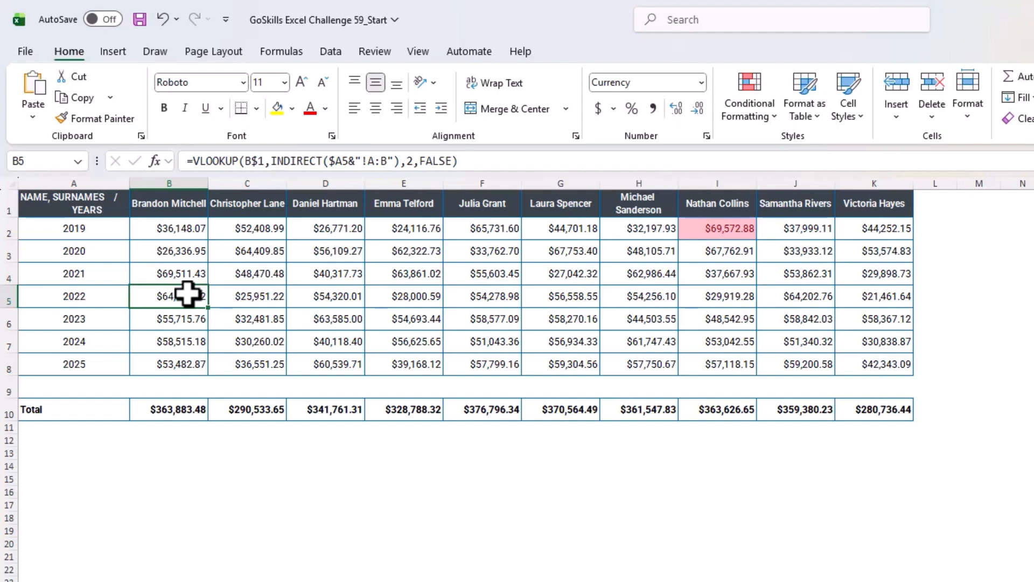
left_click(172, 409)
left_click(237, 409)
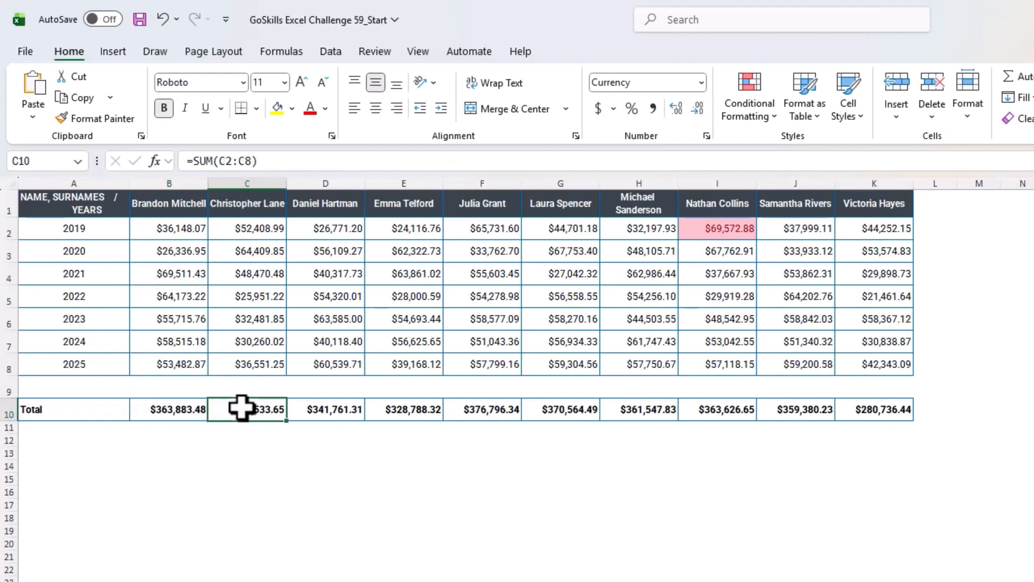
left_click(329, 409)
left_click(271, 409)
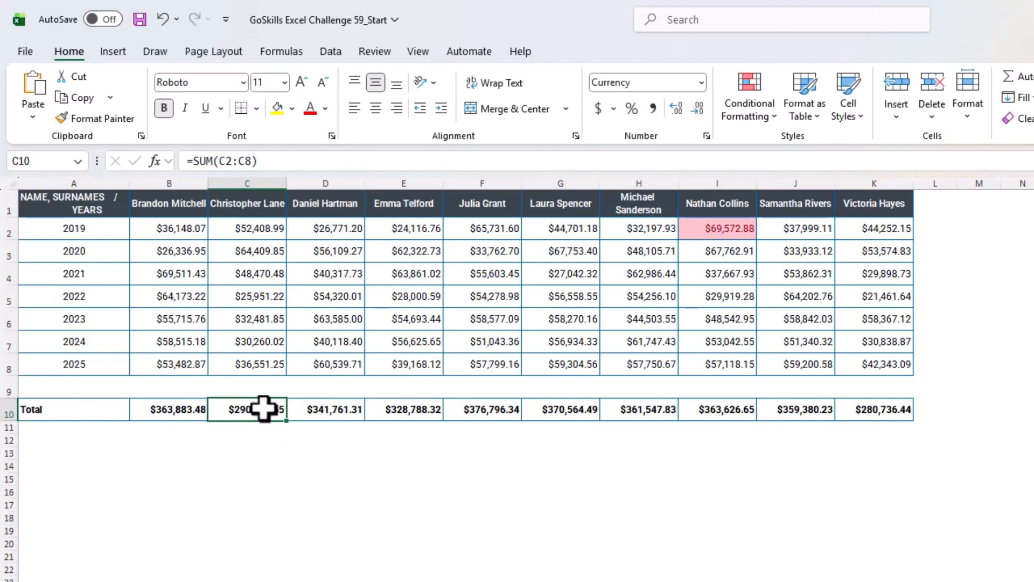
left_click(190, 409)
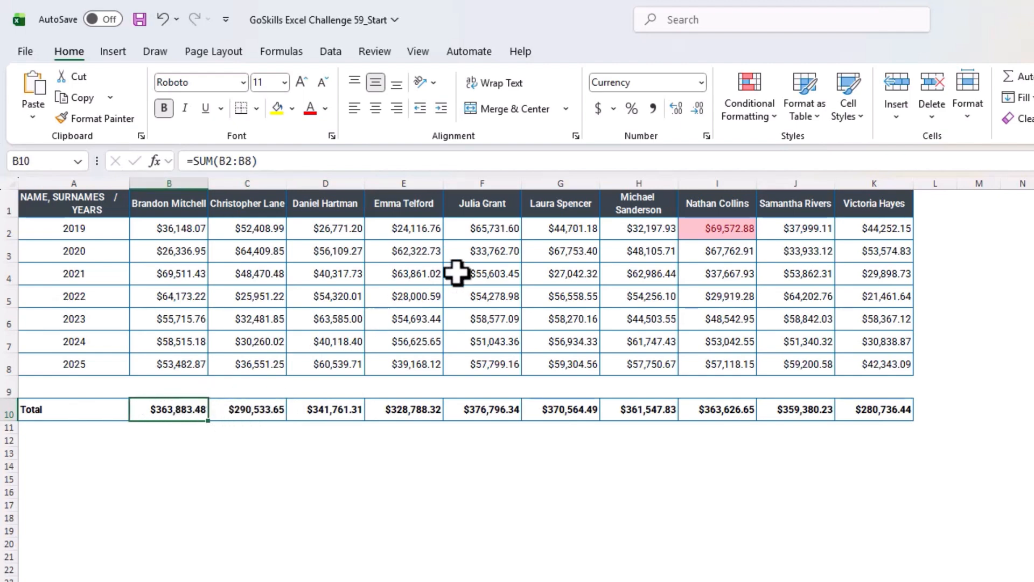
left_click(722, 230)
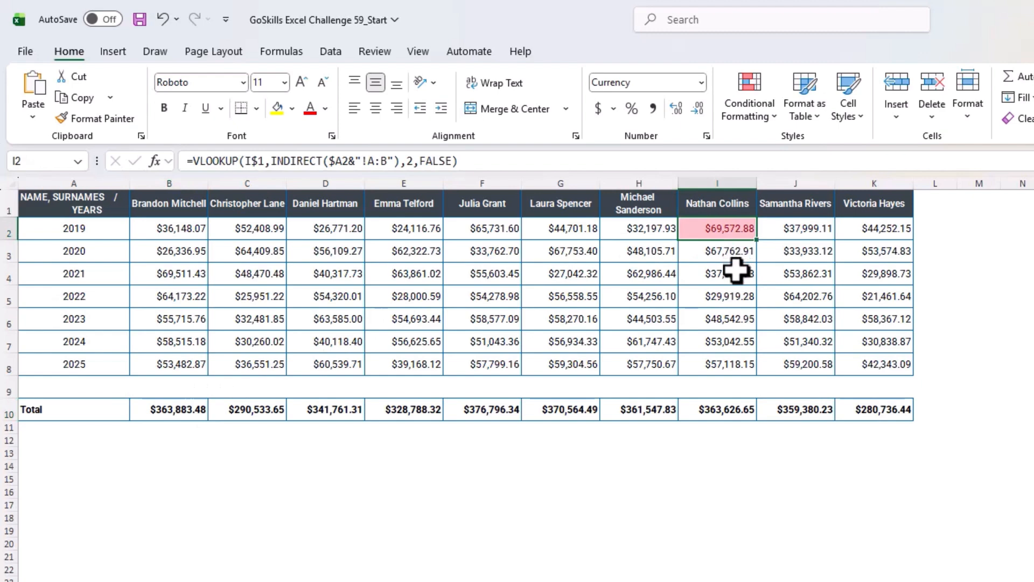